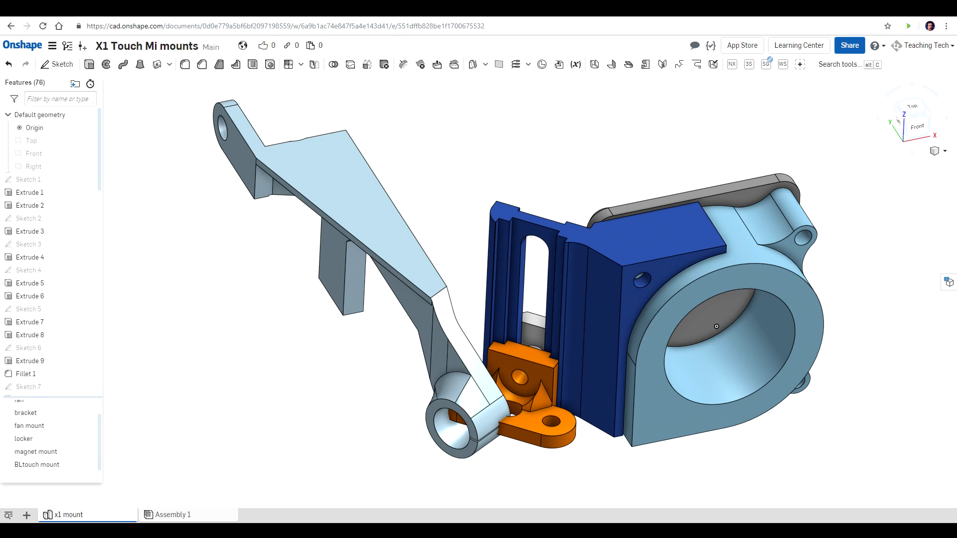
Step: Hide the orange BLtouch mount in the X1 Touch Mi mounts model
{"action": "key", "text": "y"}
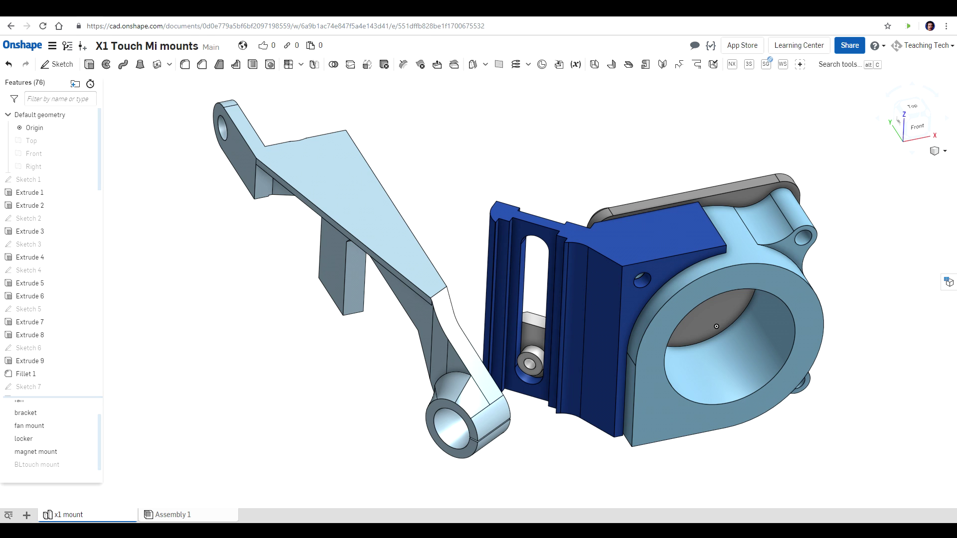
{"action": "key", "text": "y"}
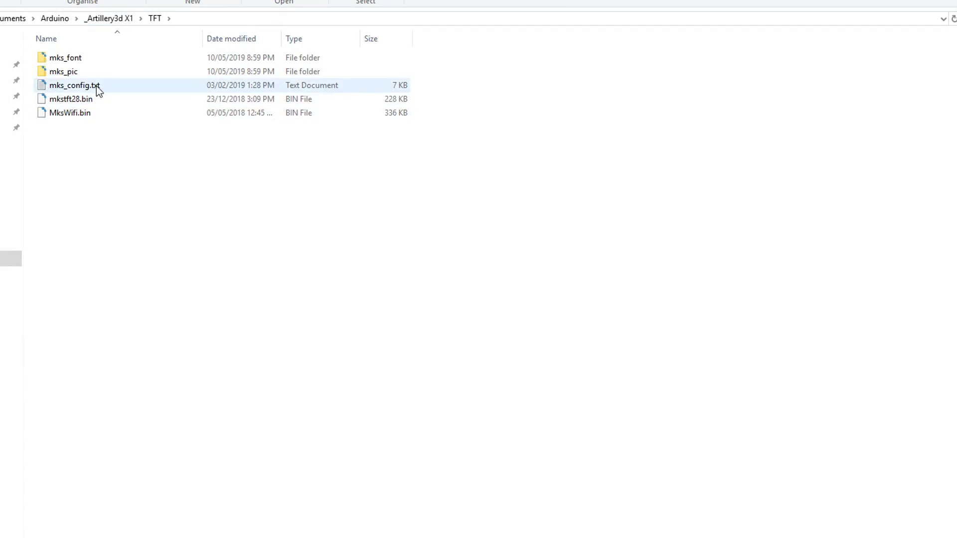
Step: Open mks_config.txt from the TFT folder, maximise it and examine the leveling mode setting and the "More" button commands
{"action": "double_click", "coordinate": [97, 85]}
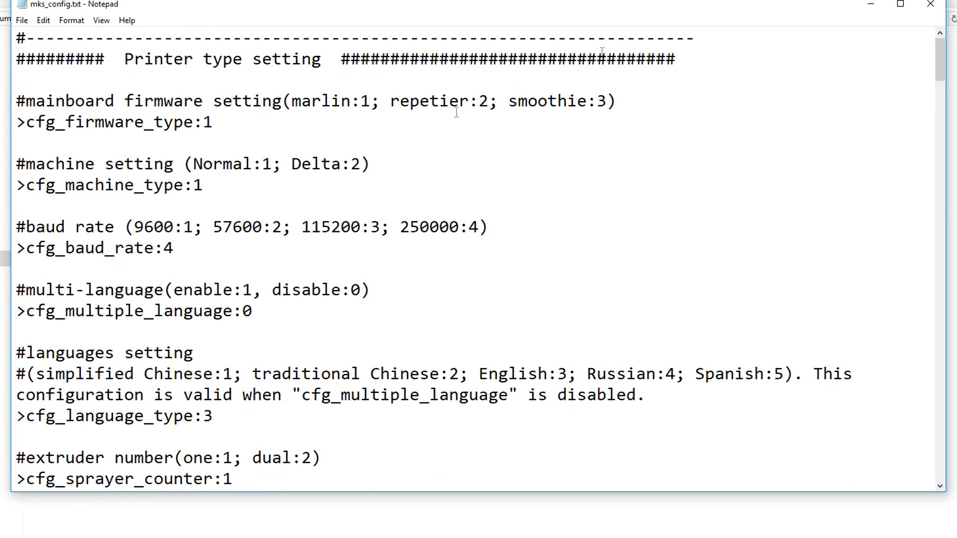
{"action": "left_click", "coordinate": [899, 6]}
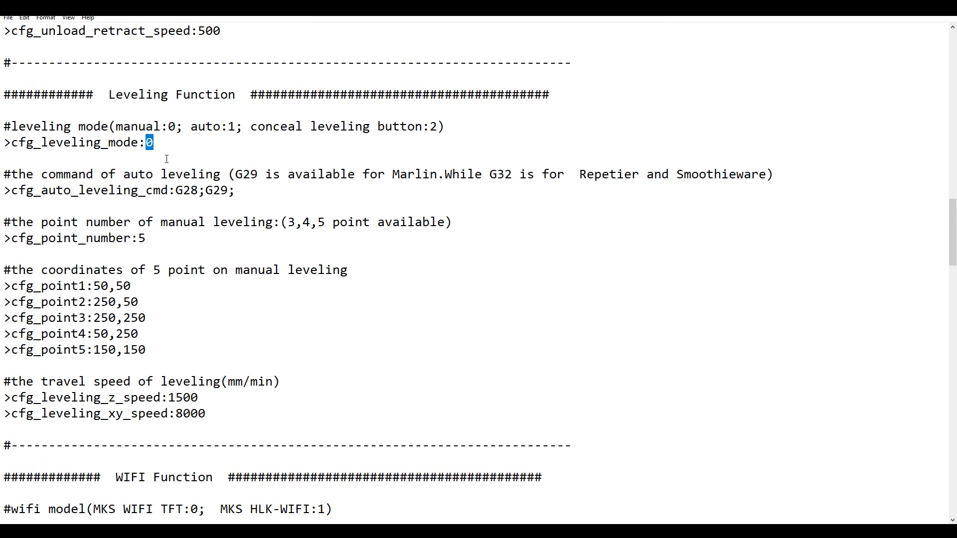
{"action": "left_click", "coordinate": [236, 126]}
{"action": "scroll", "coordinate": [142, 159], "scroll_direction": "down", "scroll_amount": 20}
{"action": "double_click", "coordinate": [142, 158]}
{"action": "left_click", "coordinate": [195, 158]}
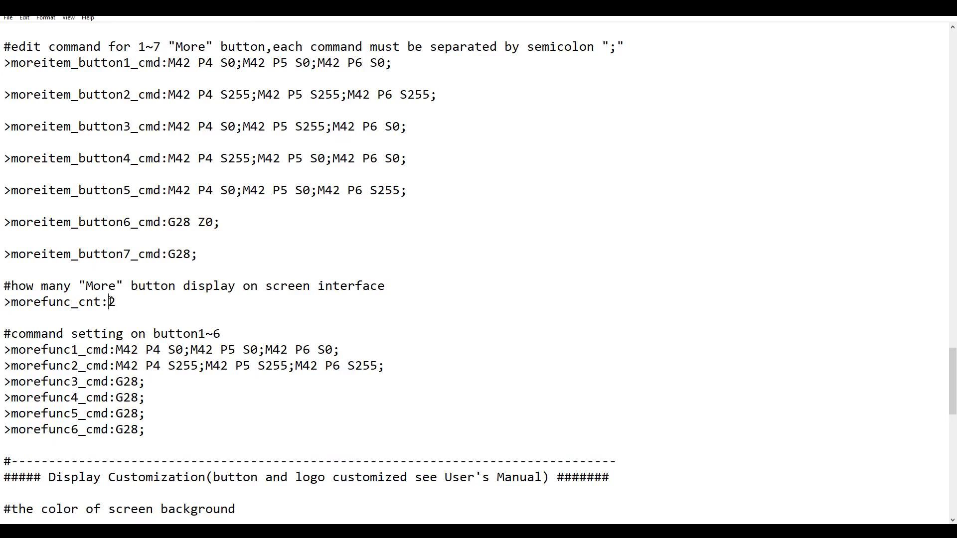
Step: Replace the morefunc5_cmd command with M500; in the button command settings
{"action": "left_click_drag", "start_coordinate": [109, 301], "coordinate": [116, 301]}
{"action": "left_click", "coordinate": [162, 319]}
{"action": "left_click", "coordinate": [171, 366]}
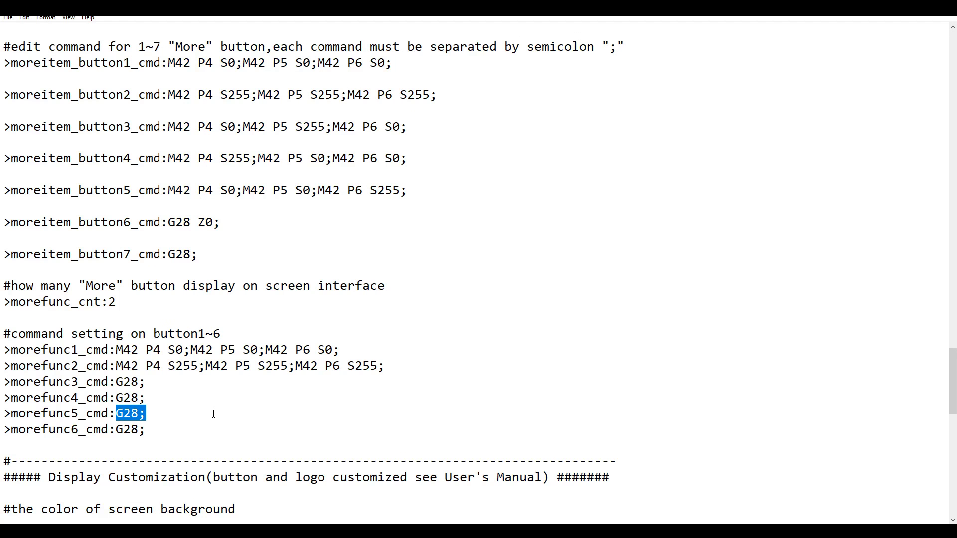
{"action": "type", "text": "M500;"}
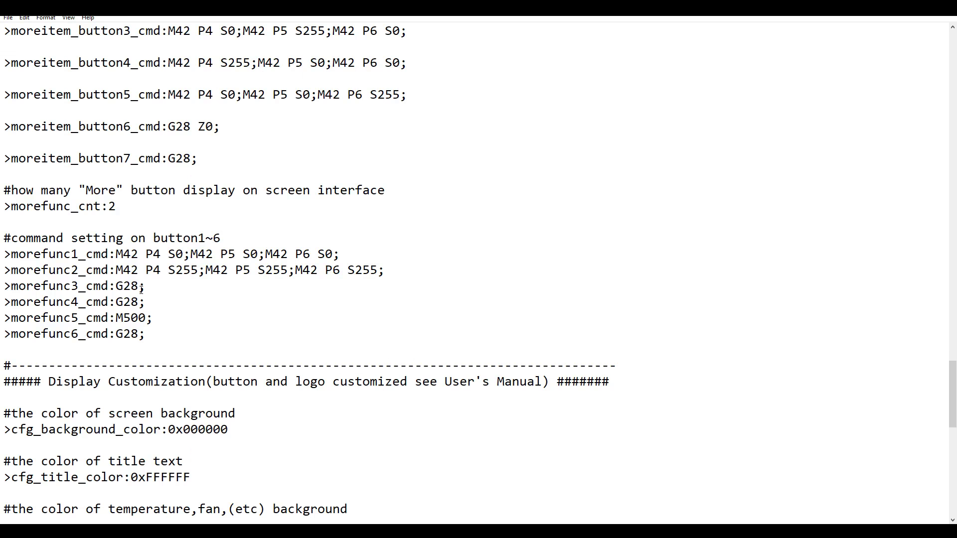
Step: Set morefunc3_cmd to M290 Z0.05; and morefunc4_cmd to M290 Z-0.05;
{"action": "left_click_drag", "start_coordinate": [116, 285], "coordinate": [139, 286]}
{"action": "type", "text": "M290 Z0.05"}
{"action": "left_click_drag", "start_coordinate": [116, 302], "coordinate": [139, 302]}
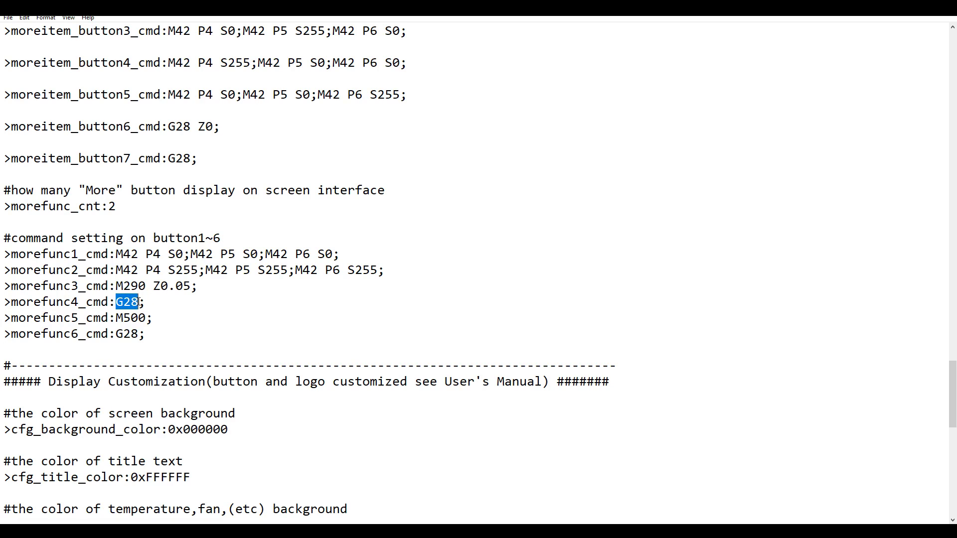
{"action": "type", "text": "M290 Z0.05"}
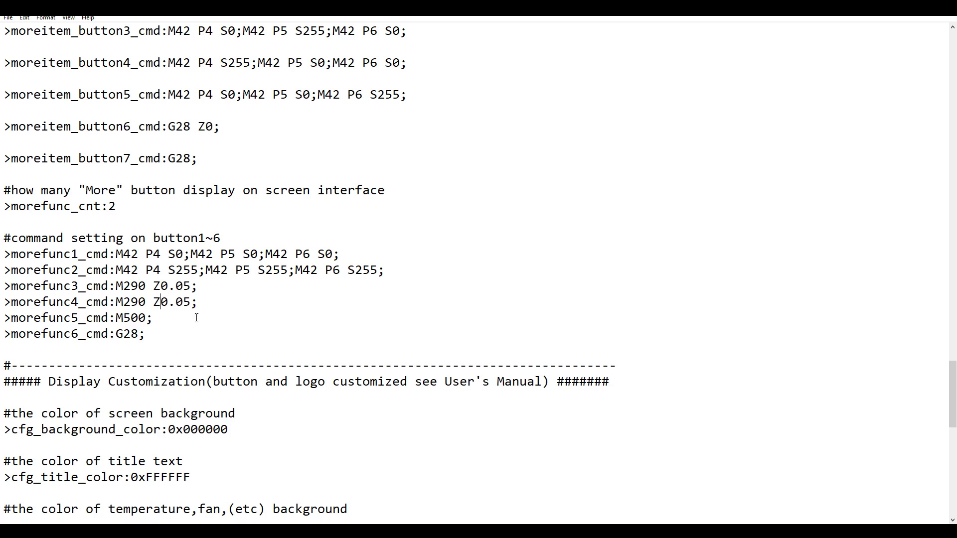
{"action": "key", "text": "Left"}
{"action": "key", "text": "Left"}
{"action": "key", "text": "Left"}
{"action": "key", "text": "Left"}
{"action": "type", "text": "-"}
Step: Set morefunc_cnt, the number of "More" buttons shown on the screen interface, to 5
{"action": "left_click", "coordinate": [110, 206]}
{"action": "left_click_drag", "start_coordinate": [109, 207], "coordinate": [116, 206]}
{"action": "type", "text": "5"}
Step: Switch to the image viewer and examine the bmp_morefunc3, bmp_morefunc4 and bmp_morefunc5 button icons in mks_pic
{"action": "key", "text": "alt+Tab"}
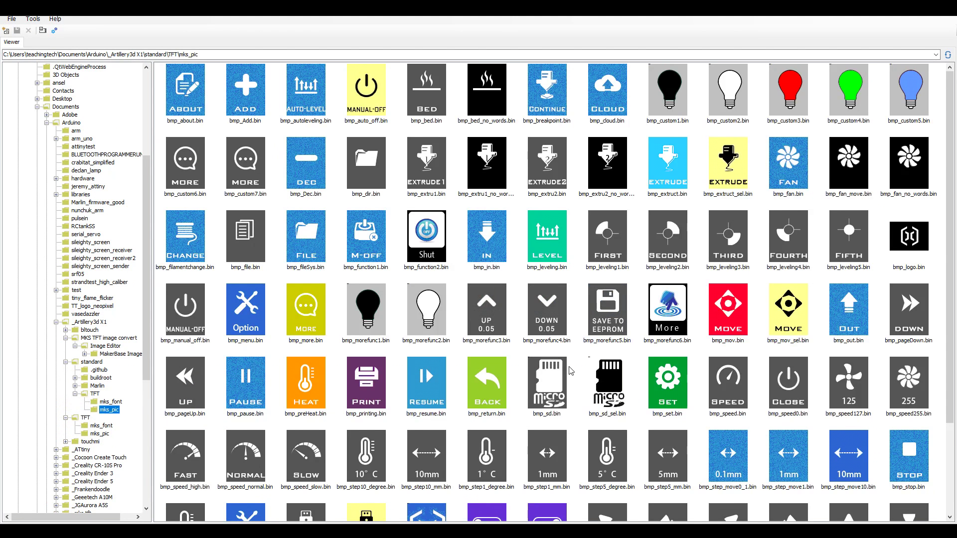
{"action": "left_click", "coordinate": [497, 313]}
{"action": "left_click", "coordinate": [549, 313]}
{"action": "left_click", "coordinate": [605, 310]}
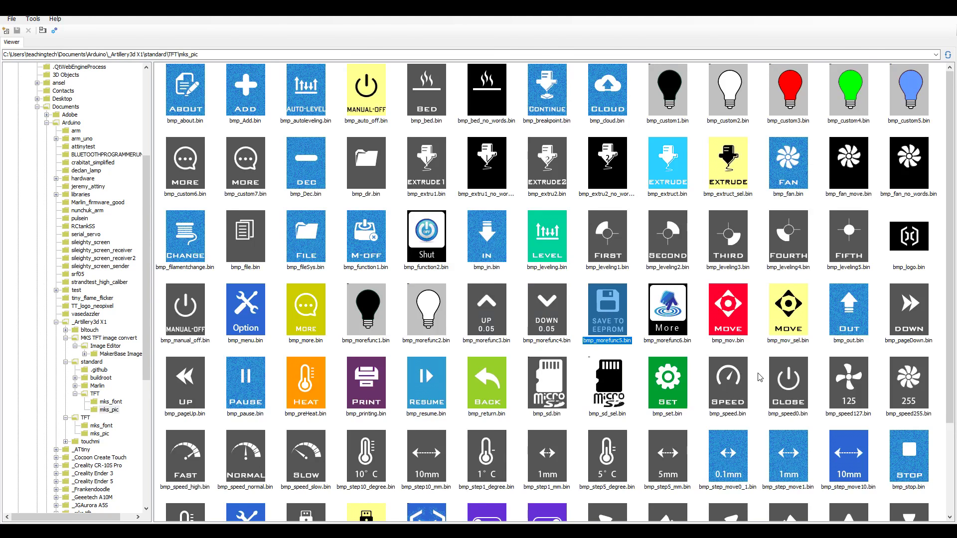
Step: Copy all files and folders from the TFT folder to Removable Disk (G:)
{"action": "left_click_drag", "start_coordinate": [133, 202], "coordinate": [59, 112]}
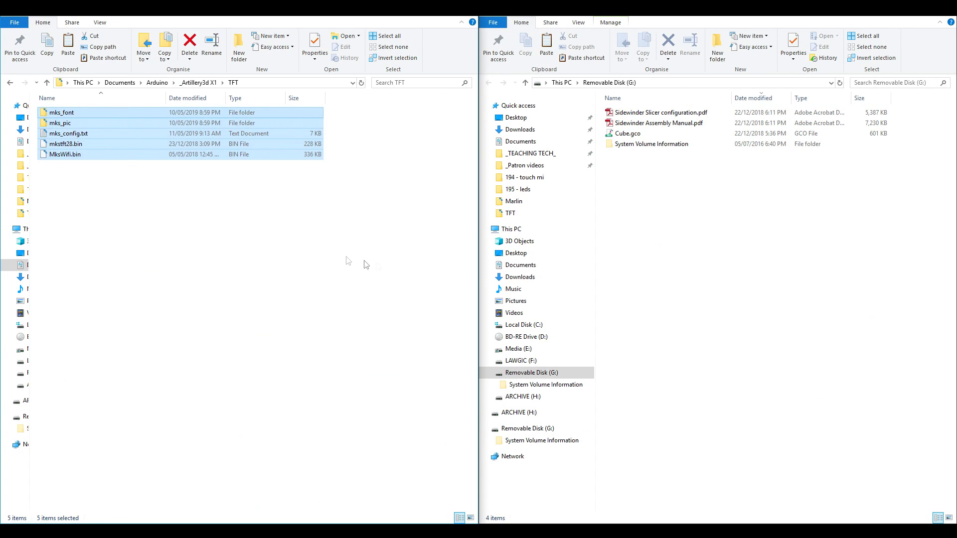
{"action": "key", "text": "ctrl+c"}
{"action": "left_click", "coordinate": [671, 267]}
{"action": "key", "text": "ctrl+v"}
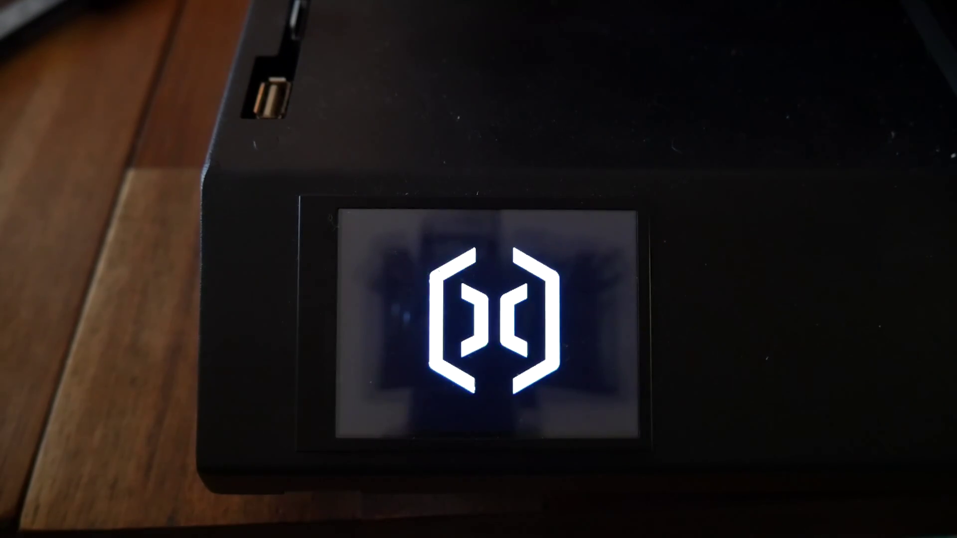
{"action": "left_click", "coordinate": [414, 381]}
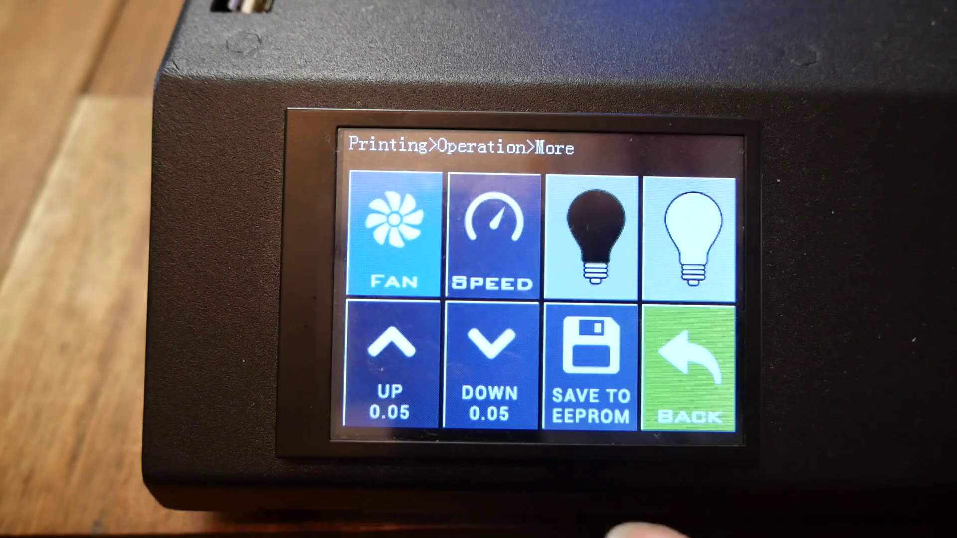
{"action": "left_click", "coordinate": [493, 359]}
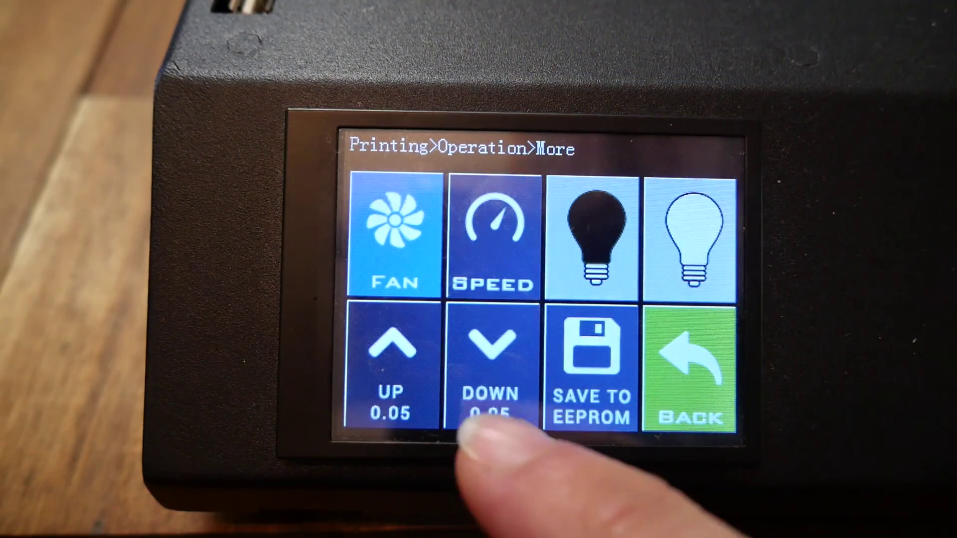
{"action": "left_click", "coordinate": [483, 344]}
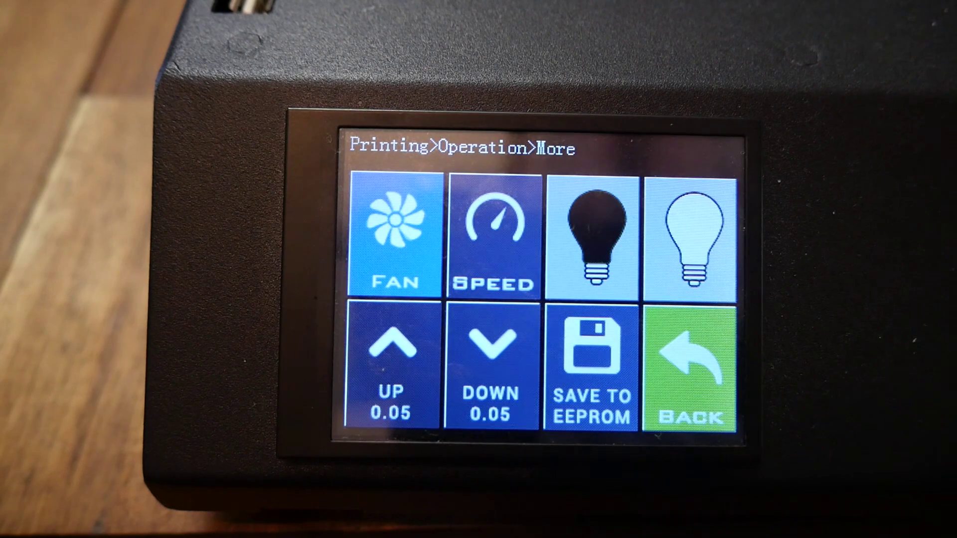
{"action": "left_click", "coordinate": [590, 394]}
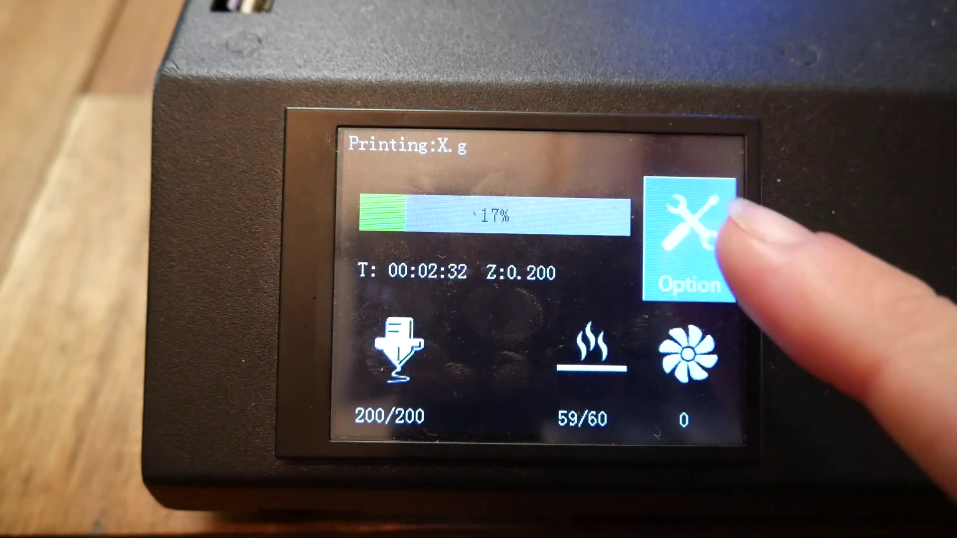
{"action": "left_click", "coordinate": [718, 234]}
{"action": "left_click", "coordinate": [605, 363]}
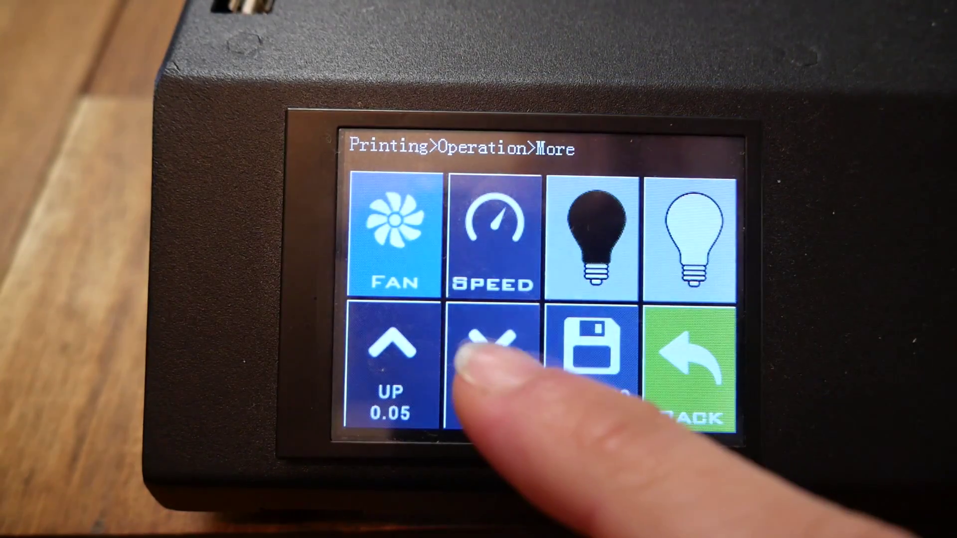
{"action": "left_click", "coordinate": [481, 364]}
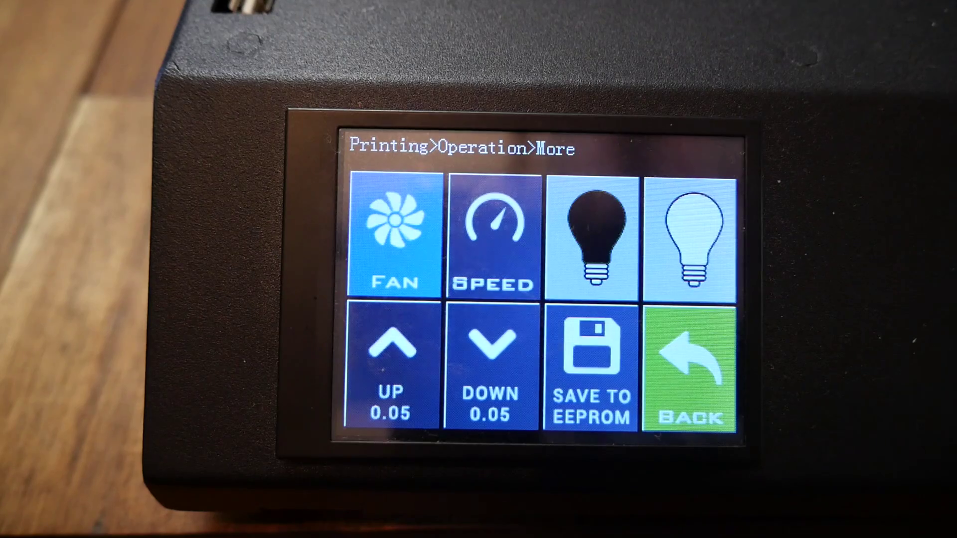